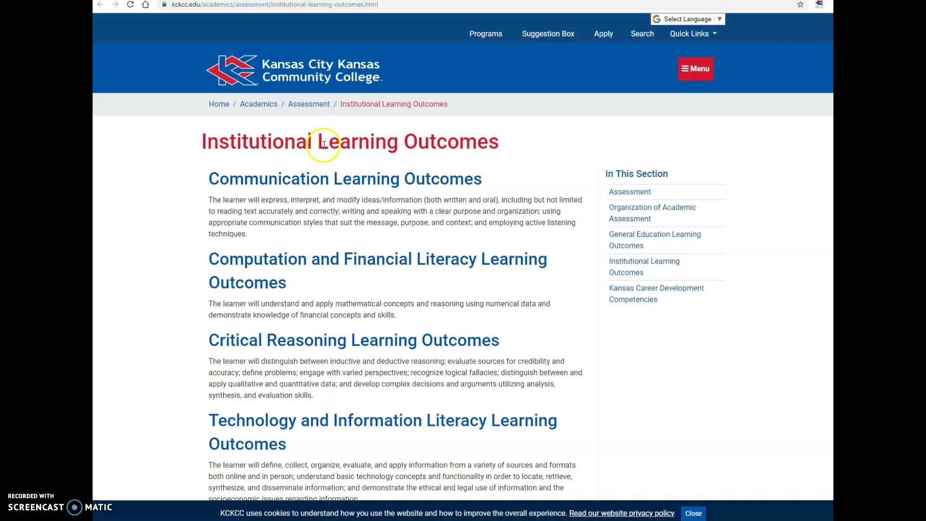
# - Review the Institutional Learning Outcomes page from Communication through Personal and Interpersonal Skills
pyautogui.scroll(-2, 345, 166)
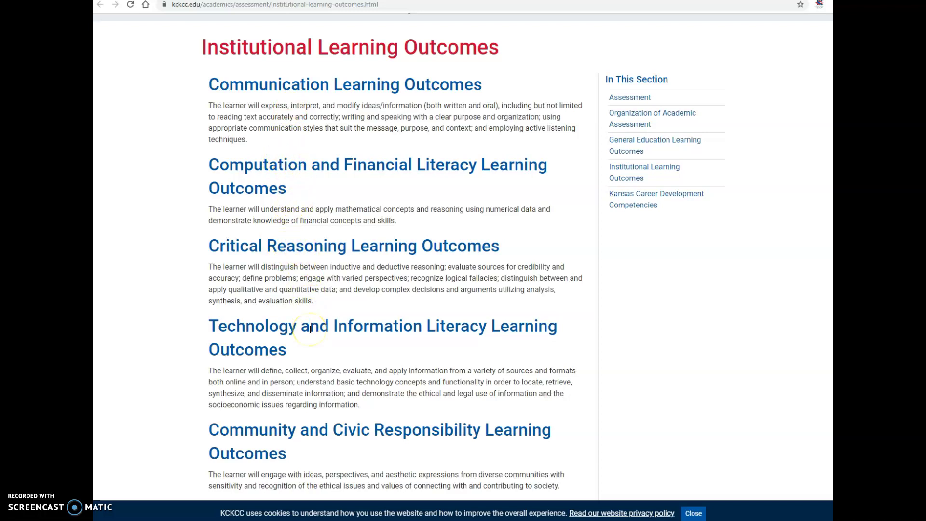
pyautogui.scroll(-1, 324, 376)
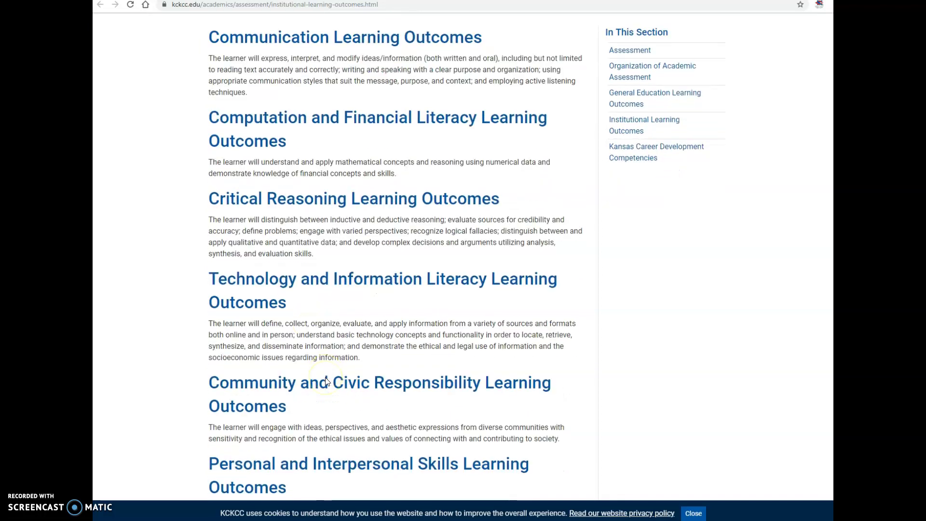
pyautogui.scroll(-1, 326, 382)
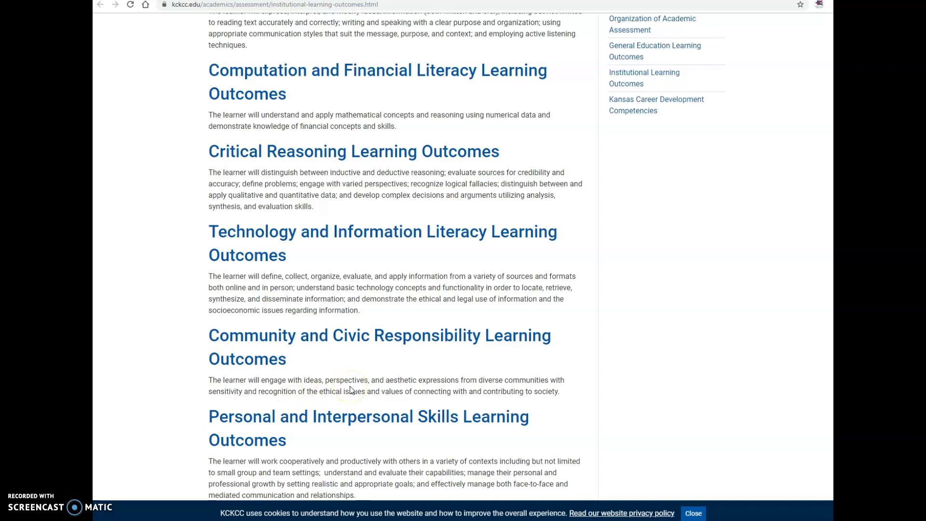
pyautogui.scroll(4, 351, 391)
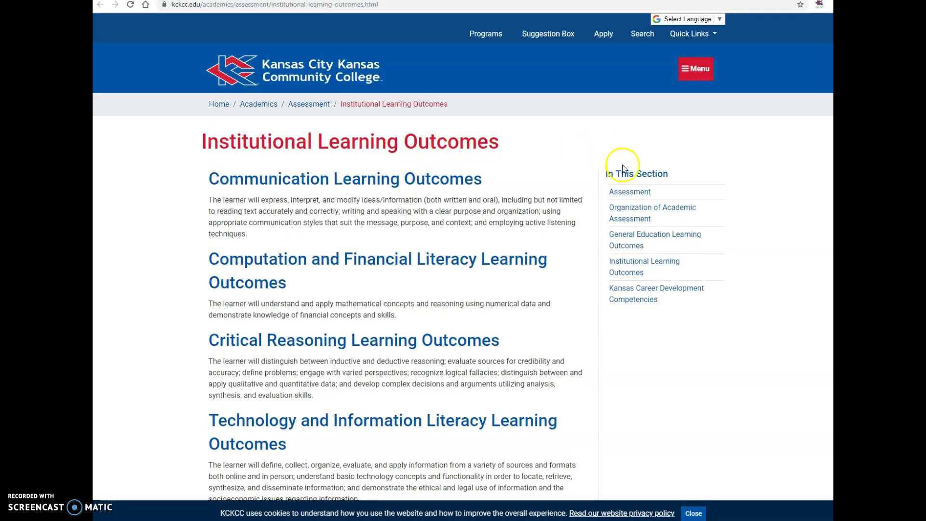
# - Open the General Education Learning Outcomes page and review its five outcome areas
pyautogui.click(631, 241)
pyautogui.scroll(-1, 631, 241)
pyautogui.scroll(-1, 629, 242)
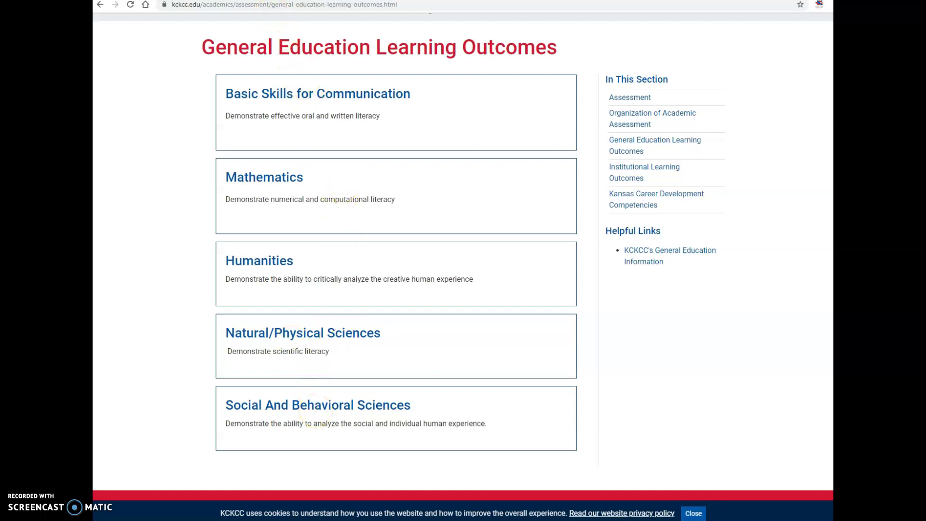
# - Switch to the Blackboard psychology course and open the weekly module "Module 10 (Week 12 and 13). Social Psychology and Diversity Issues"
pyautogui.hotkey('ctrl', 'Tab')
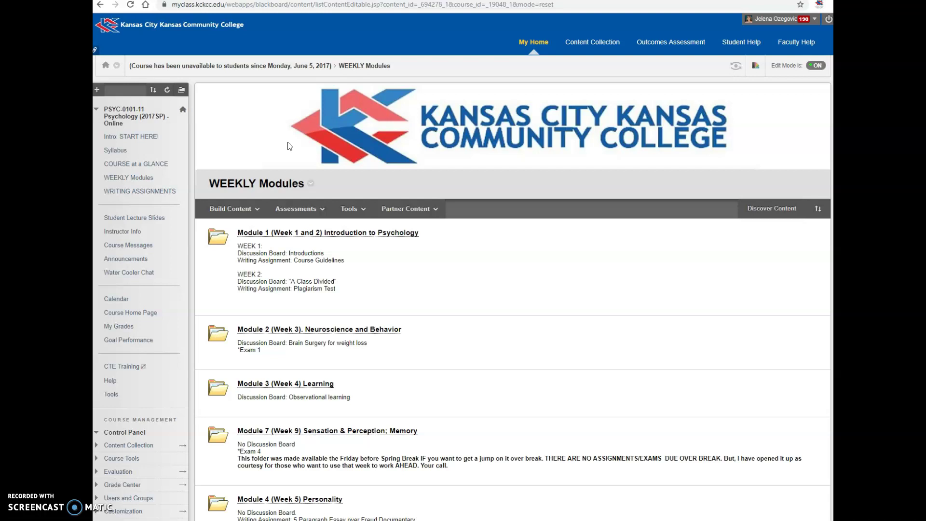
pyautogui.click(351, 209)
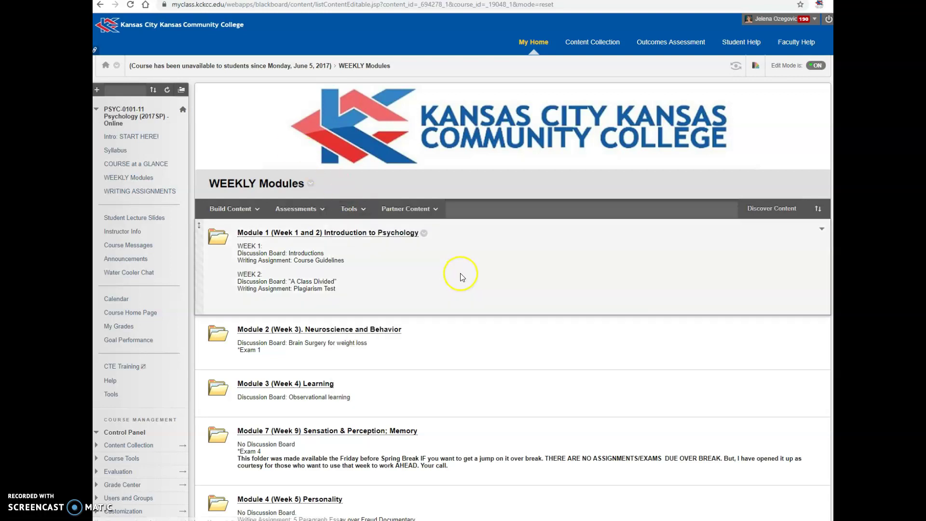
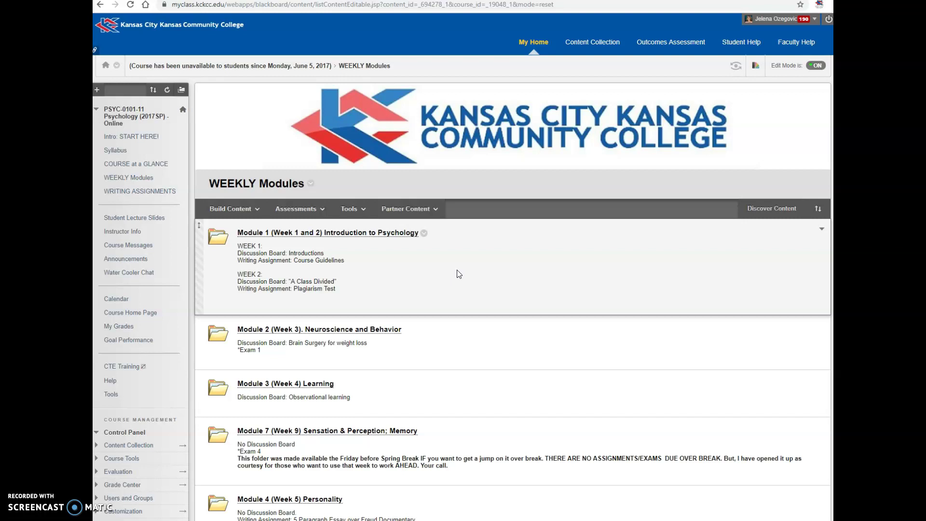
pyautogui.scroll(-5, 458, 273)
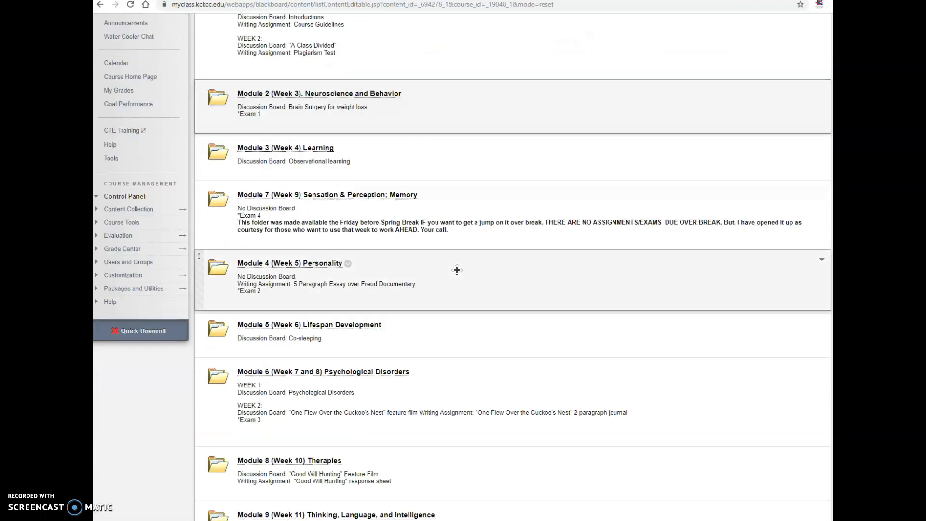
pyautogui.scroll(-3, 457, 270)
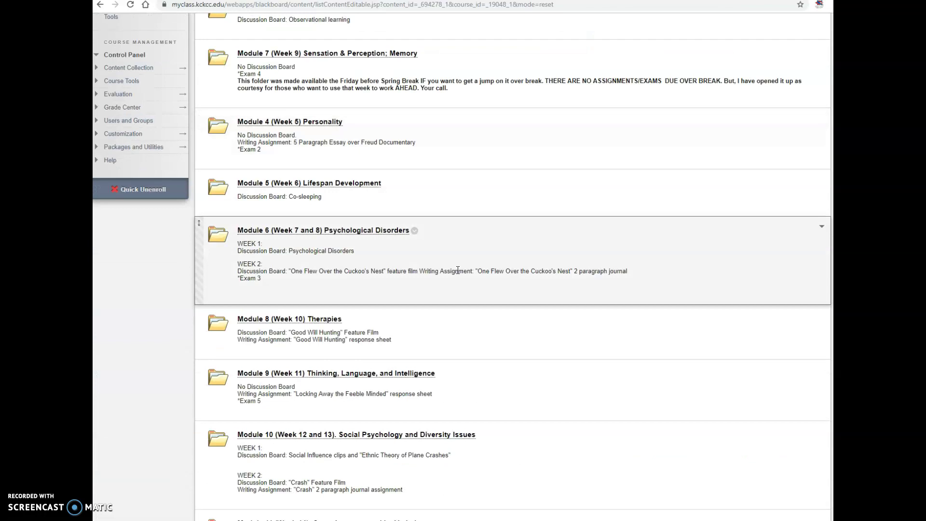
pyautogui.scroll(-3, 458, 270)
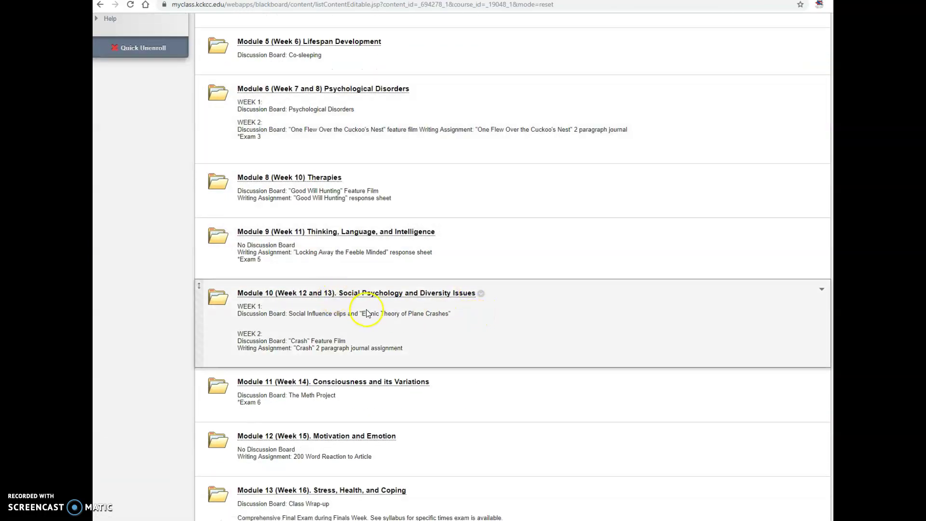
pyautogui.click(366, 296)
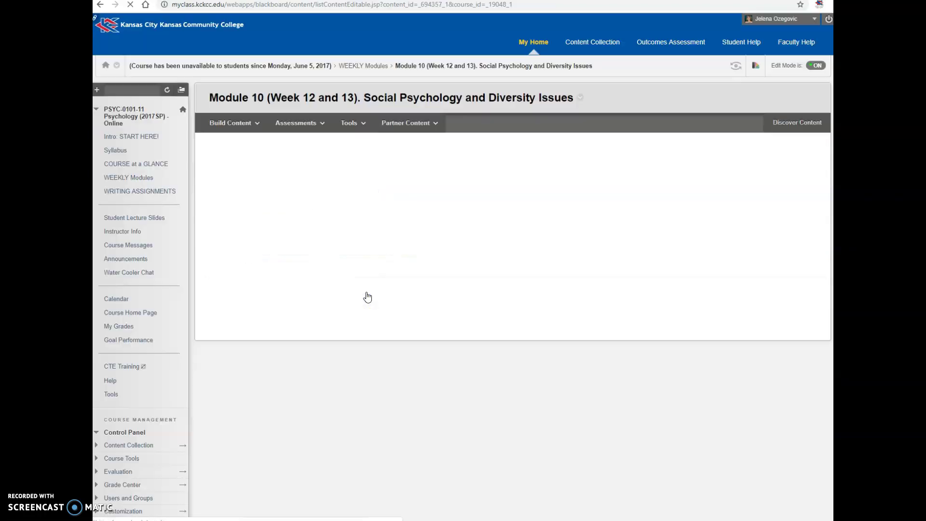
# - Start adding goal alignments to the Digital Drop Box "Crash" (2004) Assignment
pyautogui.click(352, 184)
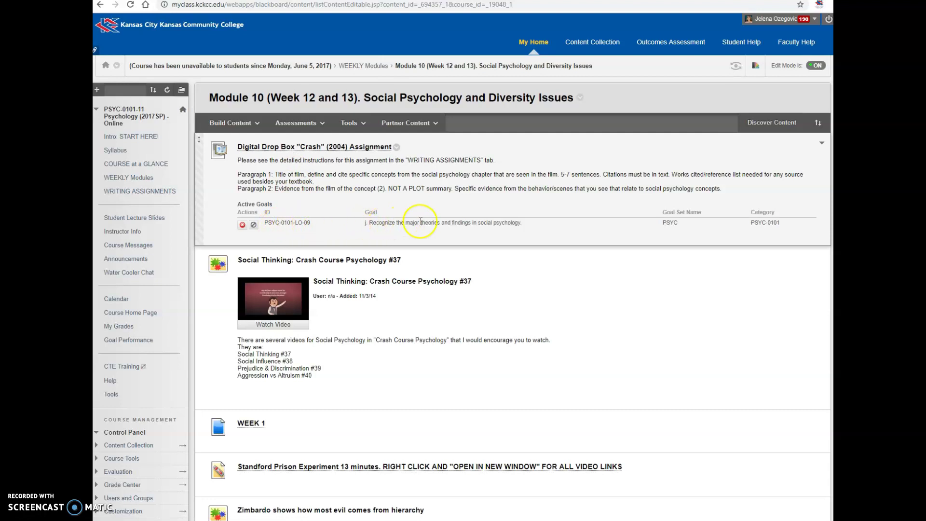
pyautogui.click(293, 222)
pyautogui.click(396, 147)
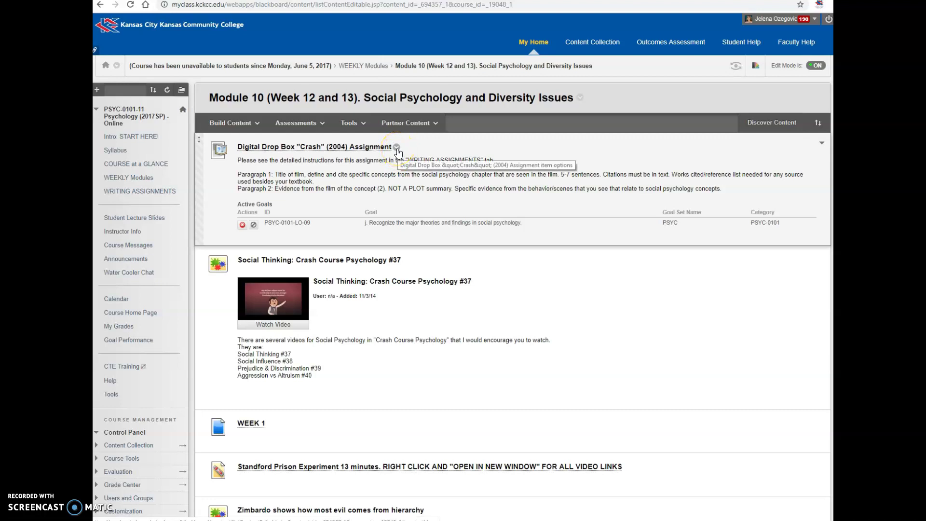
pyautogui.click(396, 147)
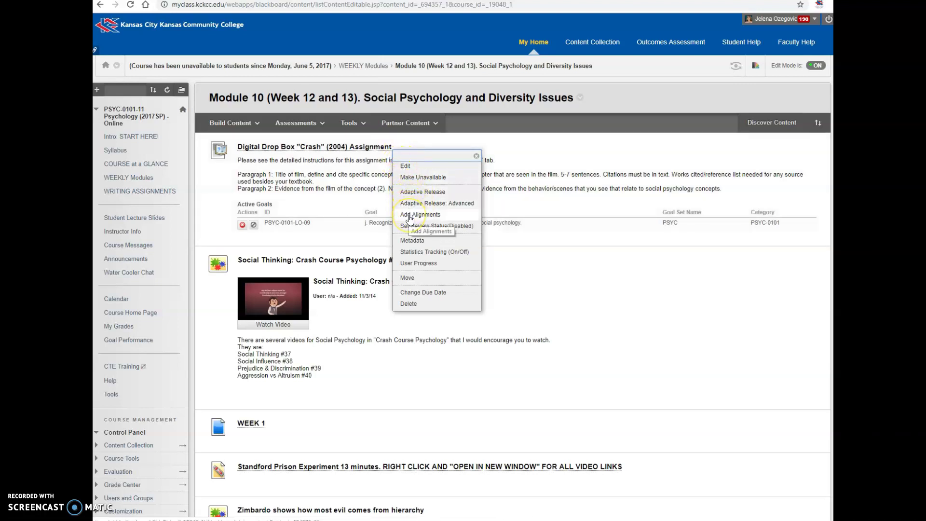
pyautogui.click(409, 218)
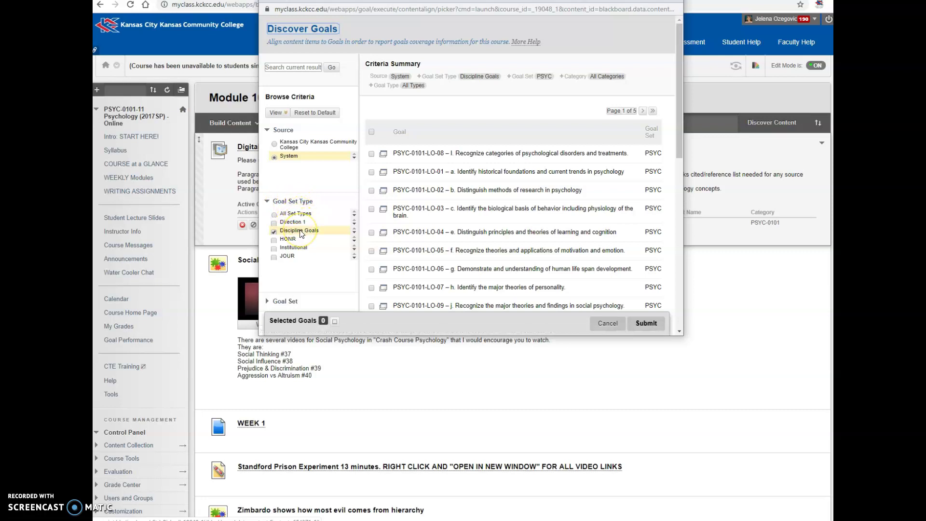
# - Filter the goals to the Institutional goal set type only, excluding Discipline Goals, and look through the list
pyautogui.click(274, 249)
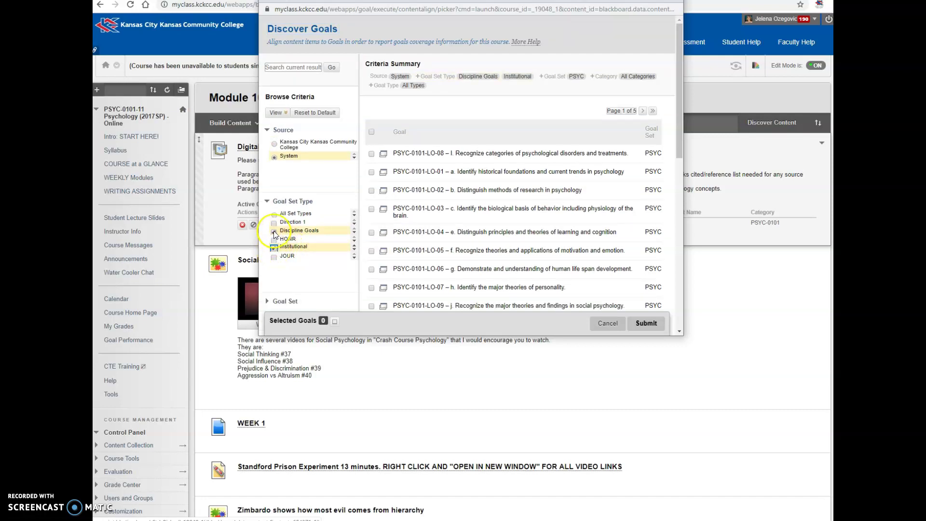
pyautogui.click(274, 231)
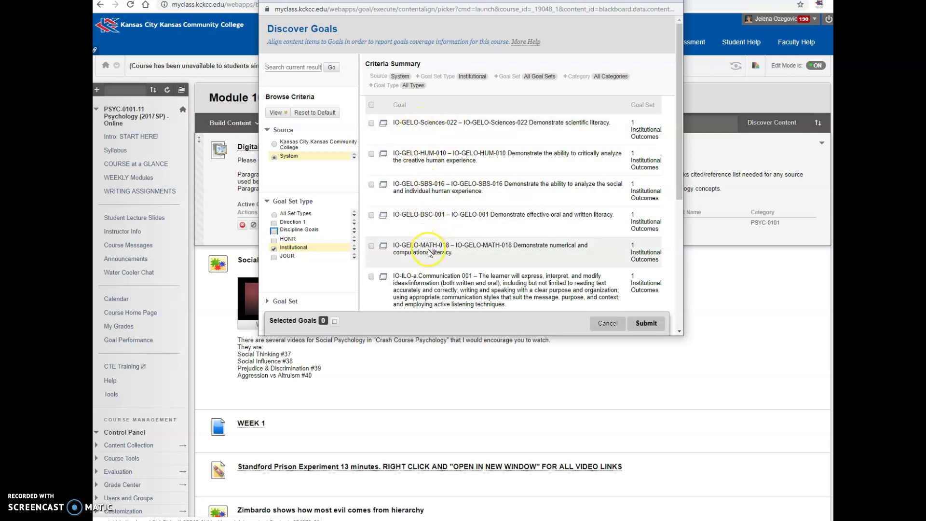
pyautogui.scroll(-1, 429, 251)
pyautogui.scroll(-4, 428, 248)
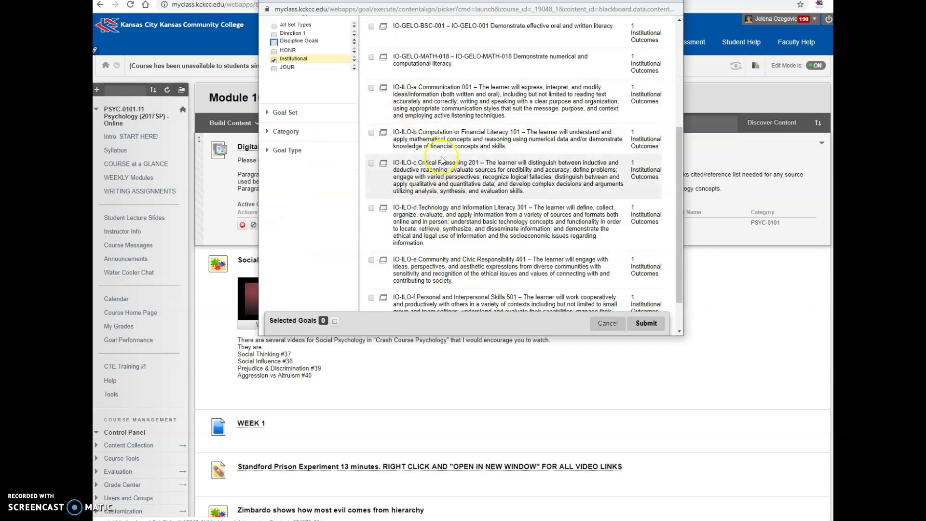
# - Select the general education goal IO-GELO-SBS-016 on analyzing the social and individual human experience
pyautogui.scroll(3, 436, 193)
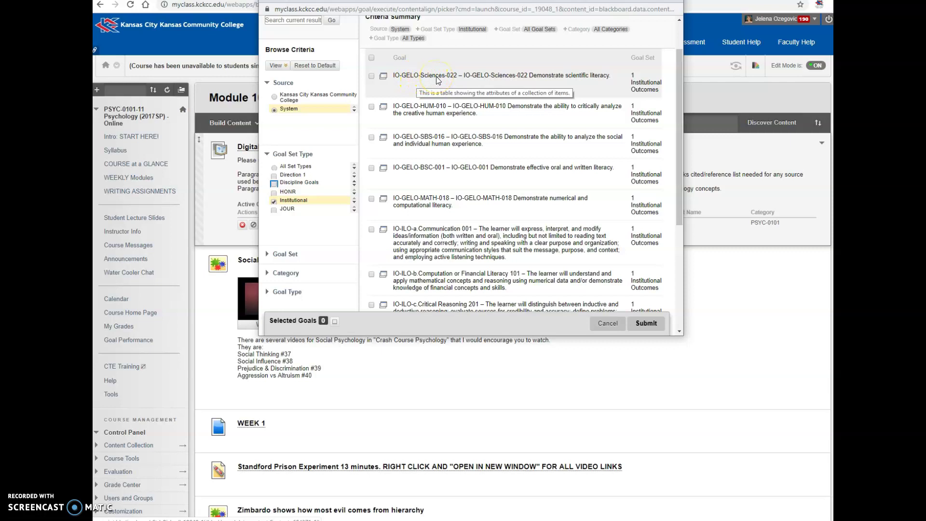
pyautogui.click(430, 110)
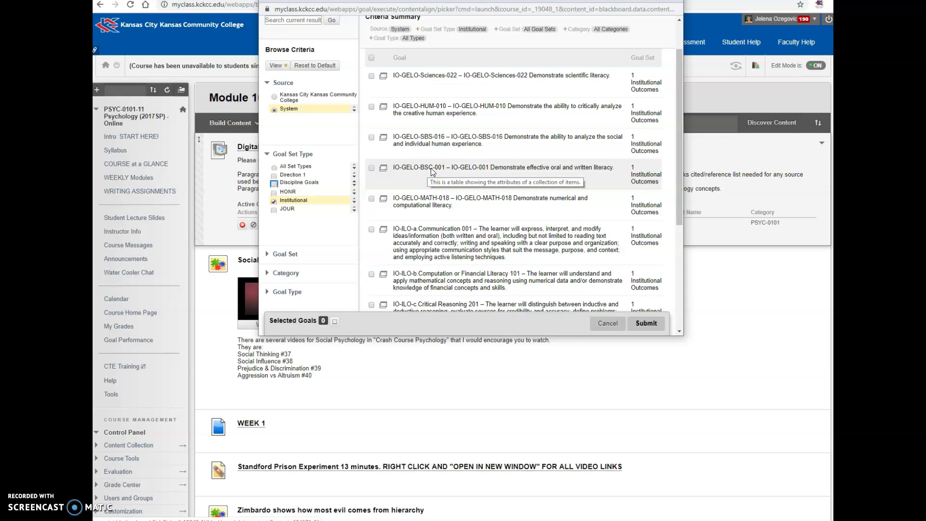
pyautogui.click(433, 203)
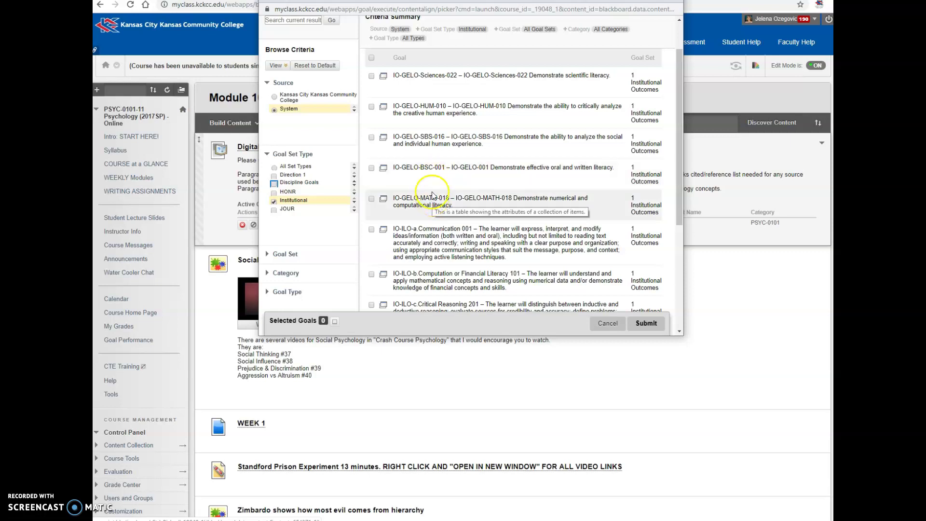
pyautogui.click(379, 139)
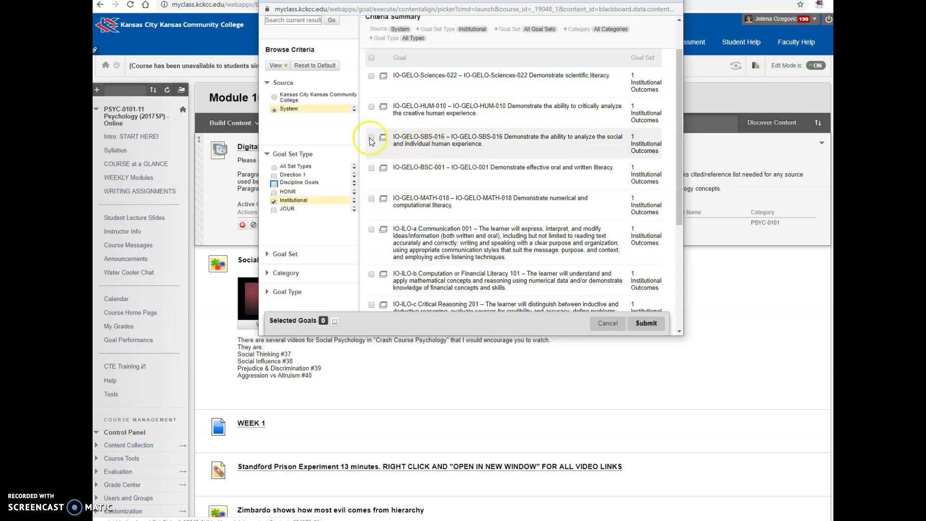
pyautogui.click(371, 138)
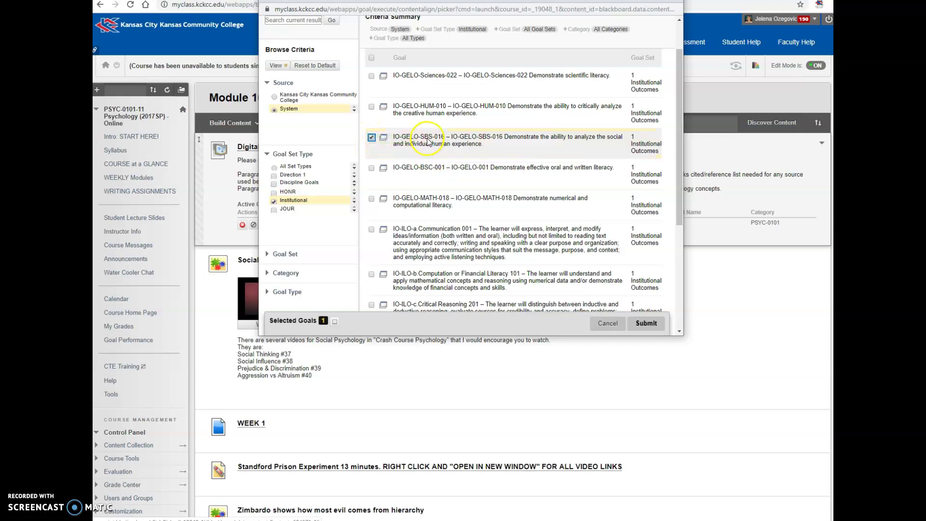
# - Add the institutional goal IO-ILO-a.Communication 001 to the selection and submit the alignments for the assignment
pyautogui.scroll(-2, 429, 145)
pyautogui.scroll(-3, 430, 142)
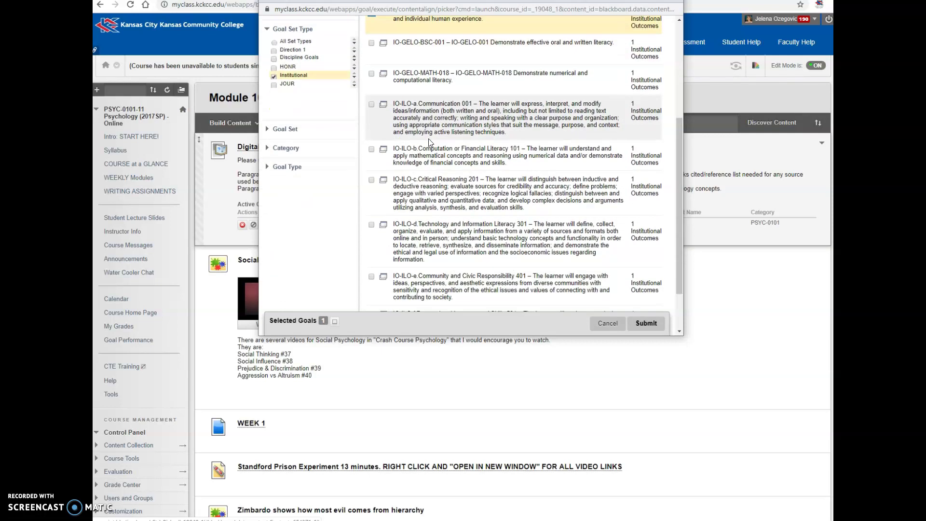
pyautogui.click(432, 50)
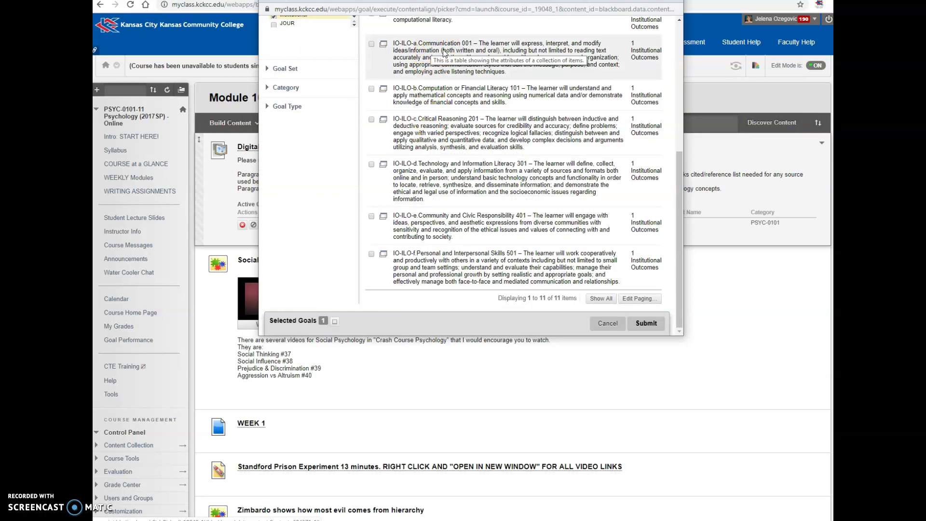
pyautogui.click(443, 52)
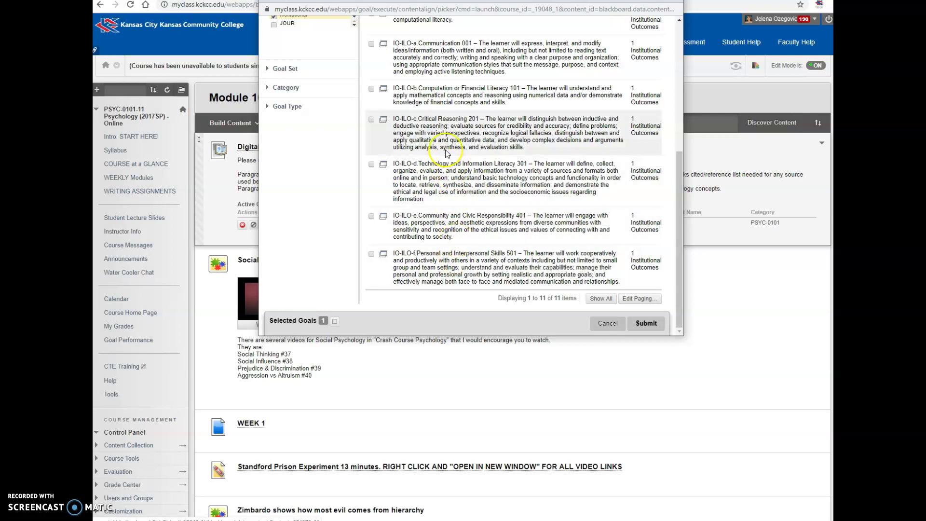
pyautogui.scroll(1, 439, 152)
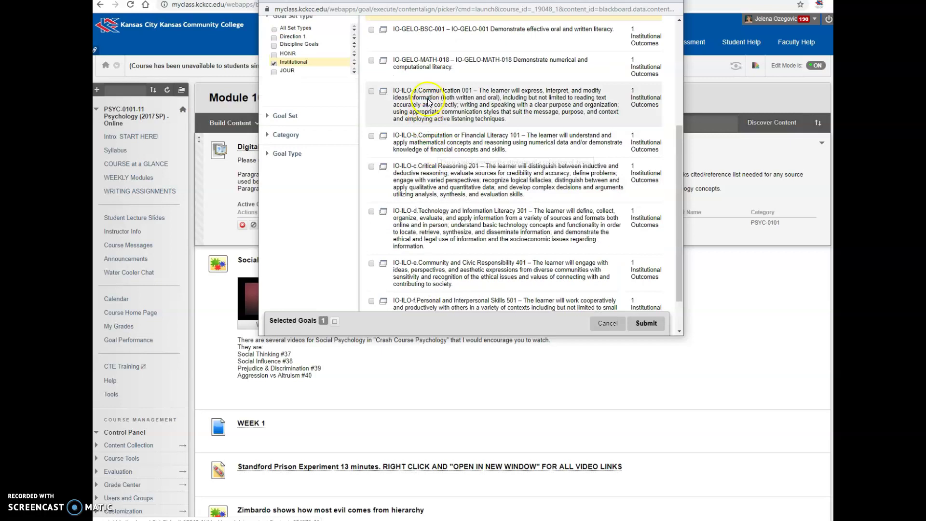
pyautogui.click(371, 92)
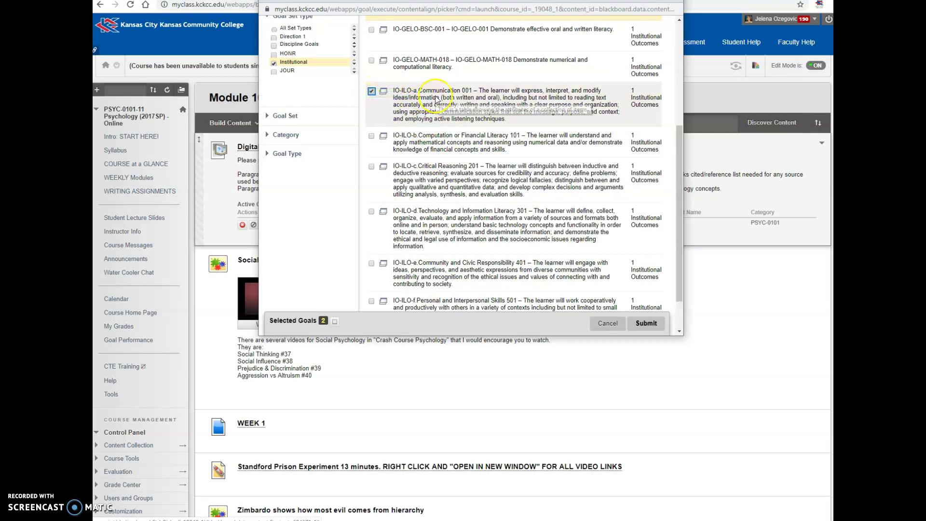
pyautogui.click(648, 323)
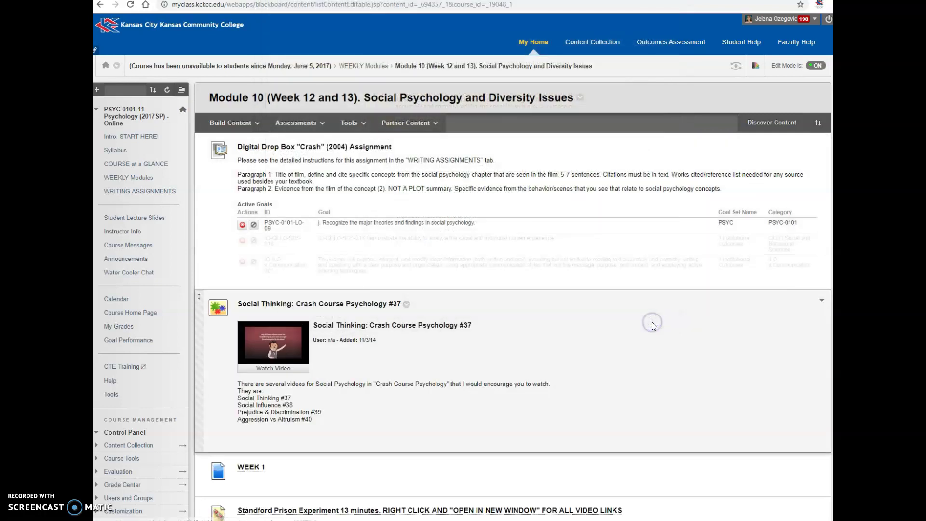